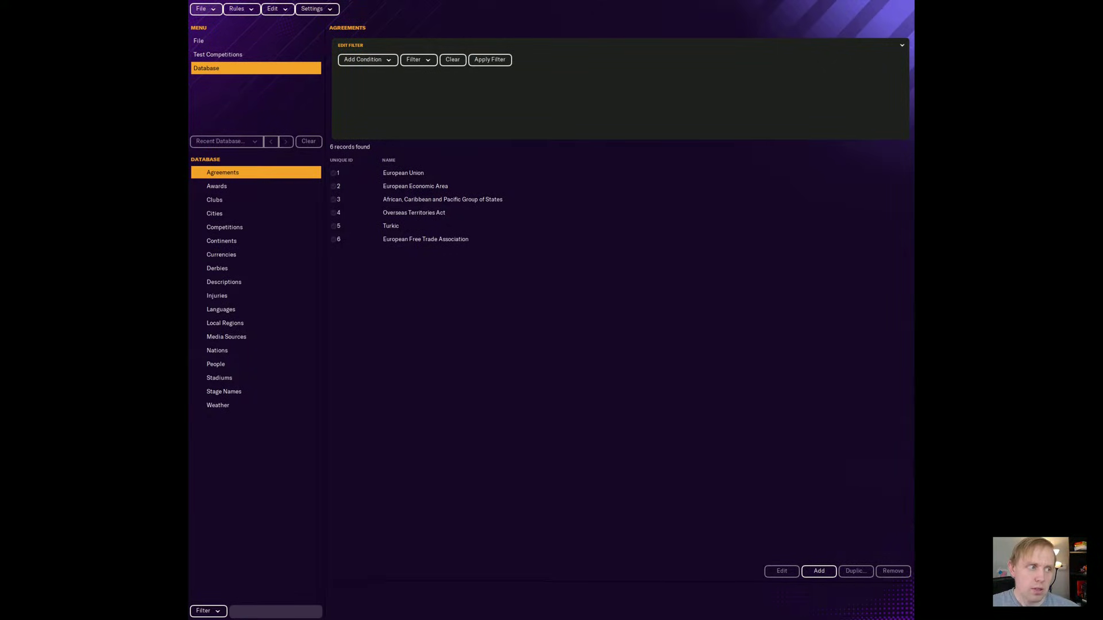
- Add nation rules for Germany, choosing to add lower divisions and cups to the existing structure
{"action": "left_click", "coordinate": [314, 10]}
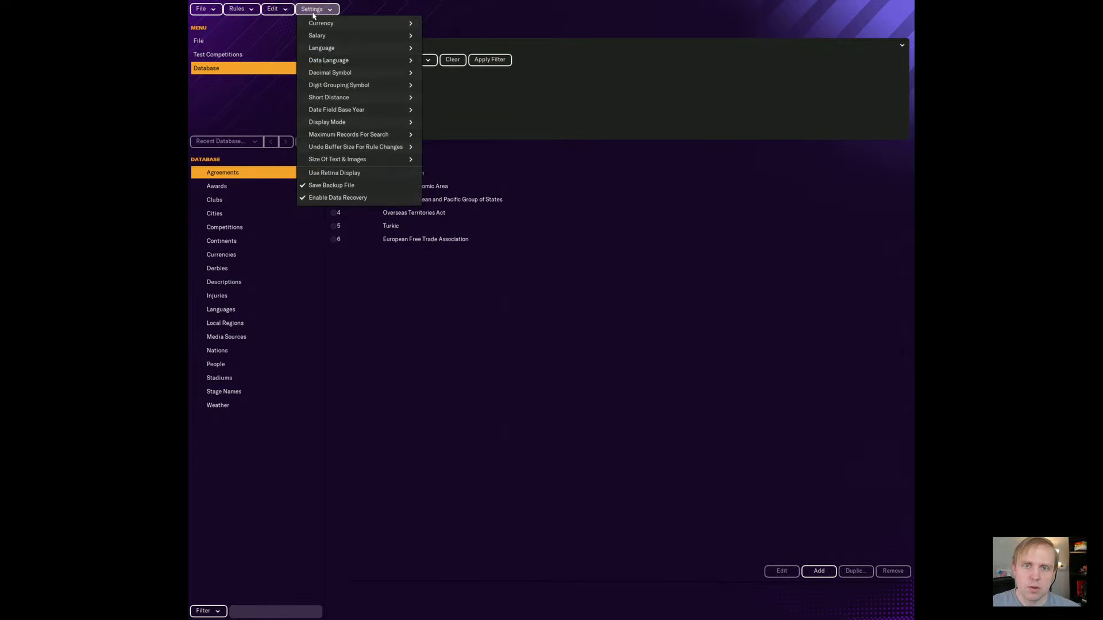
{"action": "left_click", "coordinate": [234, 11]}
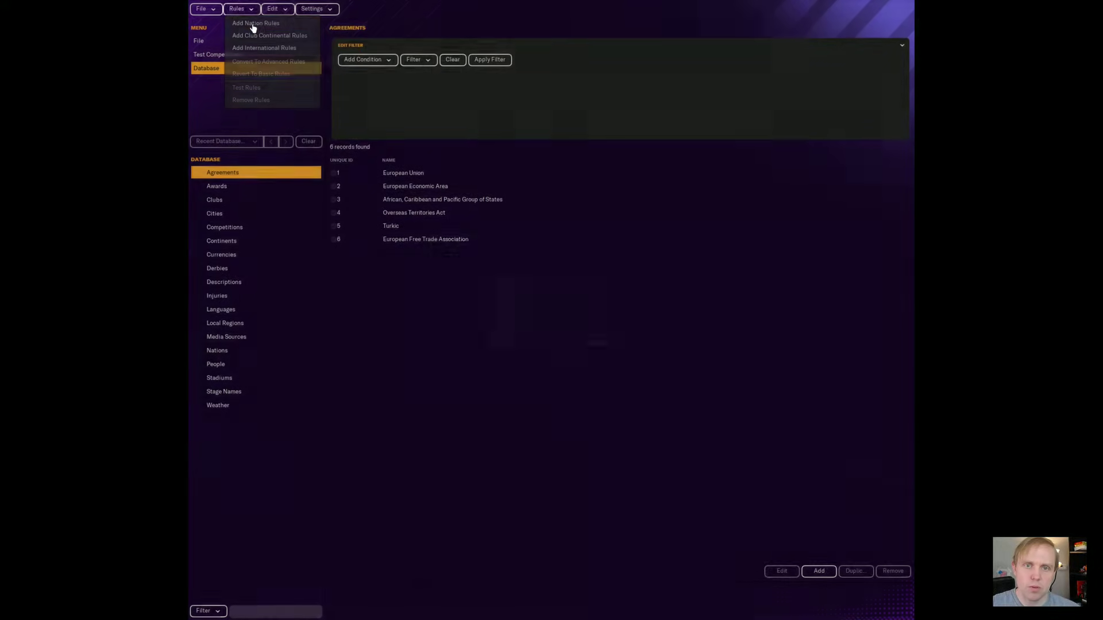
{"action": "left_click", "coordinate": [253, 24]}
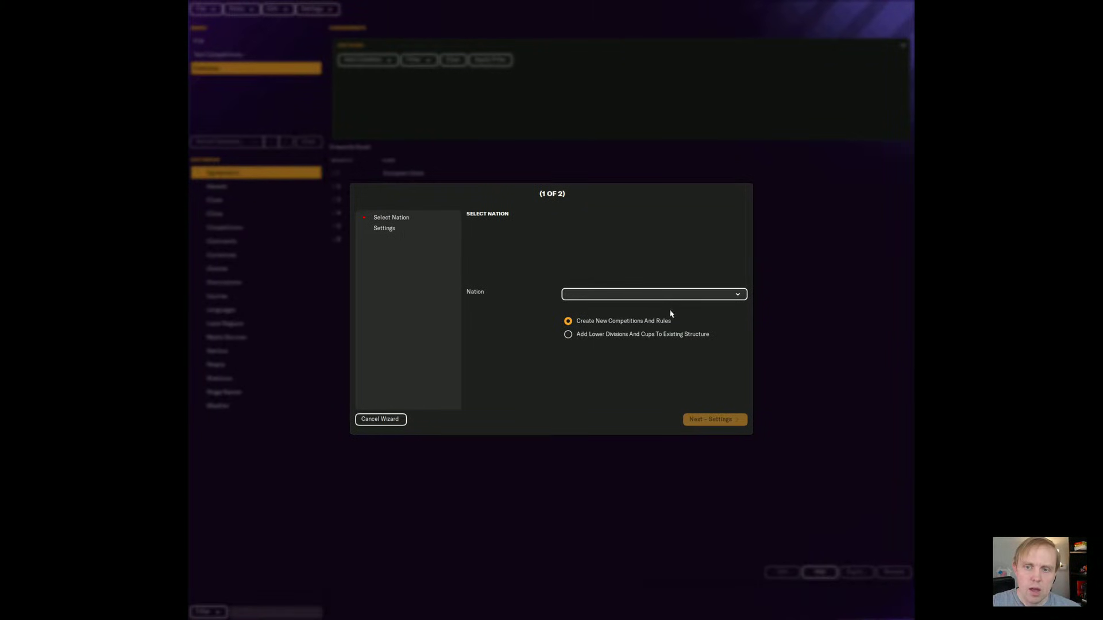
{"action": "left_click", "coordinate": [663, 296]}
{"action": "mouse_move", "coordinate": [660, 312]}
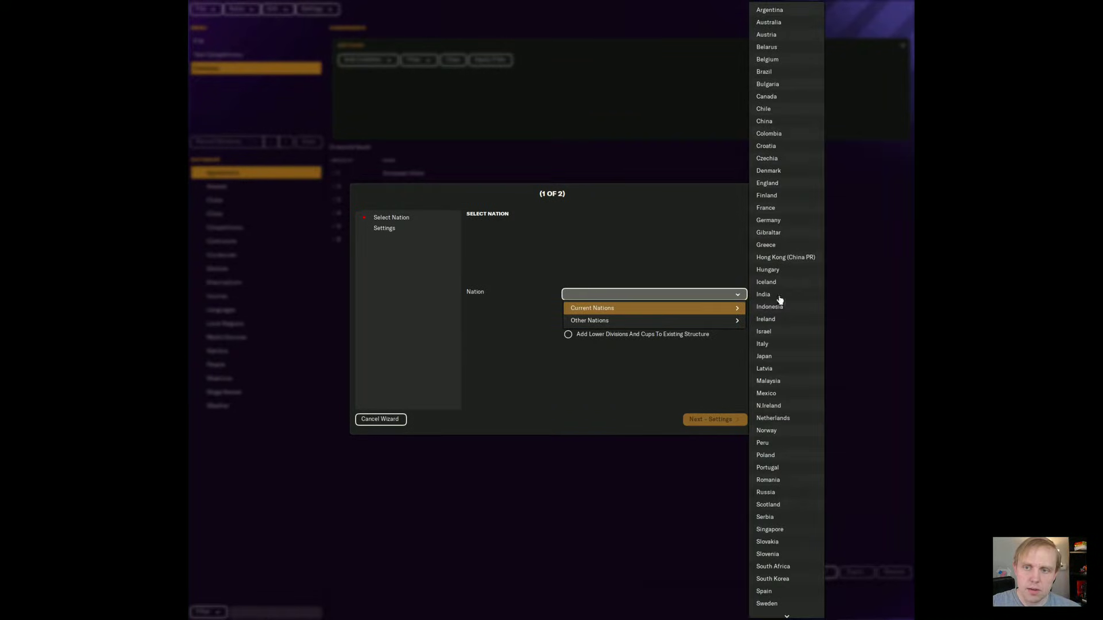
{"action": "left_click", "coordinate": [788, 220]}
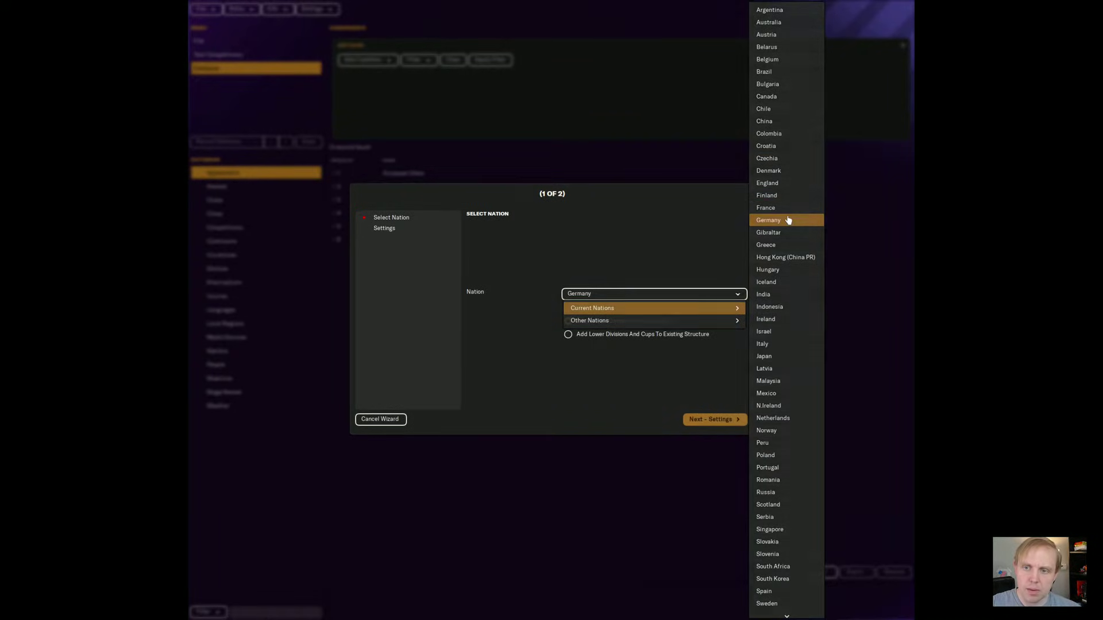
{"action": "left_click", "coordinate": [607, 338]}
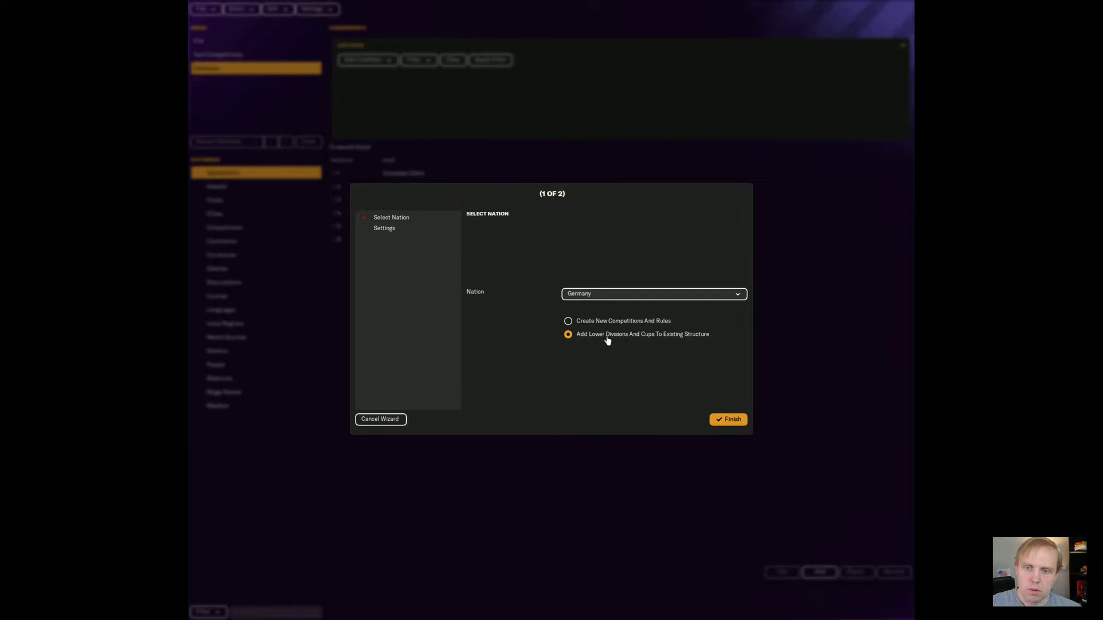
{"action": "left_click", "coordinate": [729, 420]}
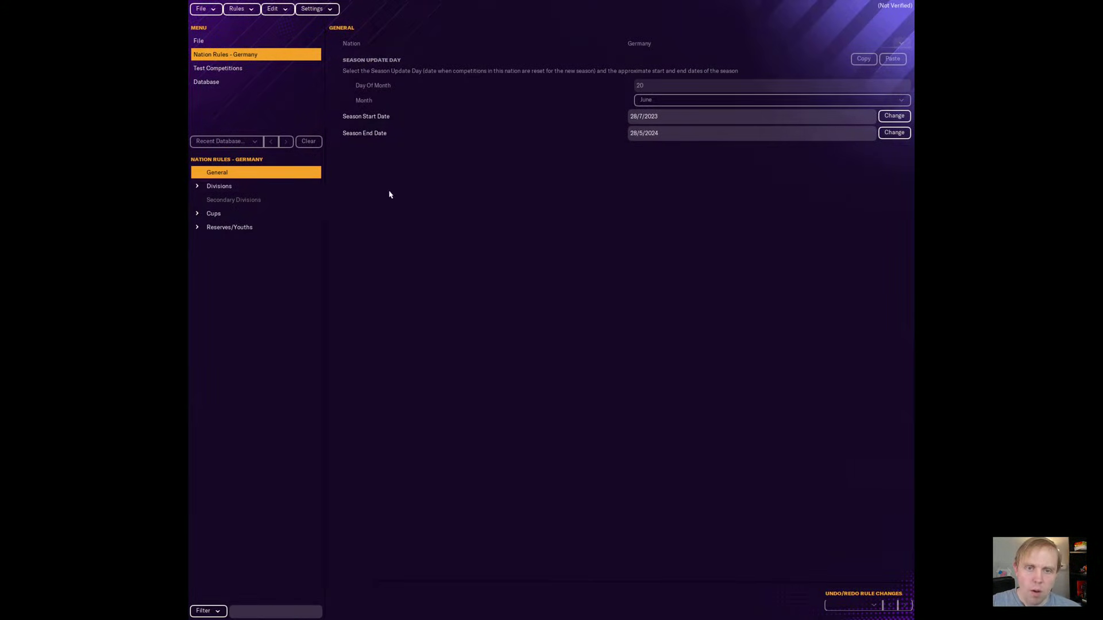
- Convert the Germany nation rules to advanced rules and confirm the conversion
{"action": "left_click", "coordinate": [247, 10]}
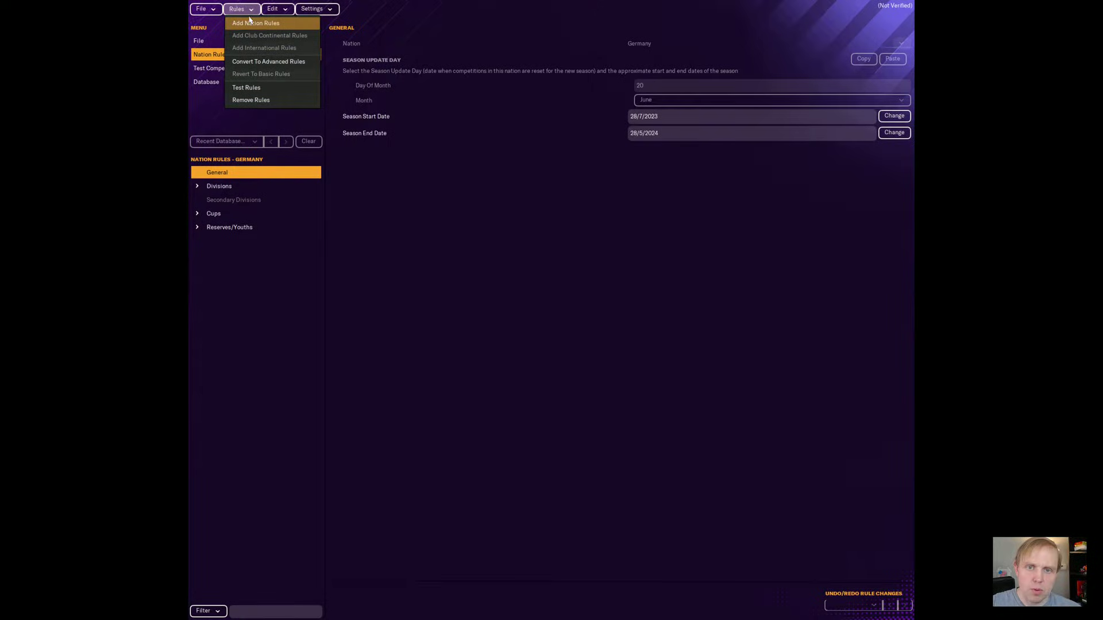
{"action": "left_click", "coordinate": [274, 62]}
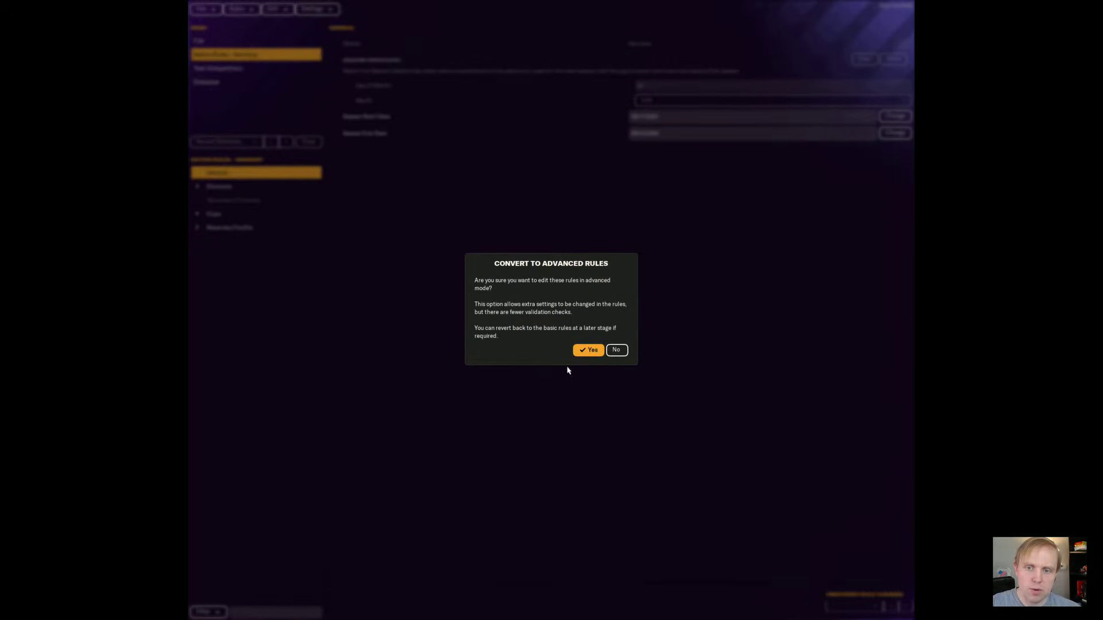
{"action": "left_click", "coordinate": [588, 350]}
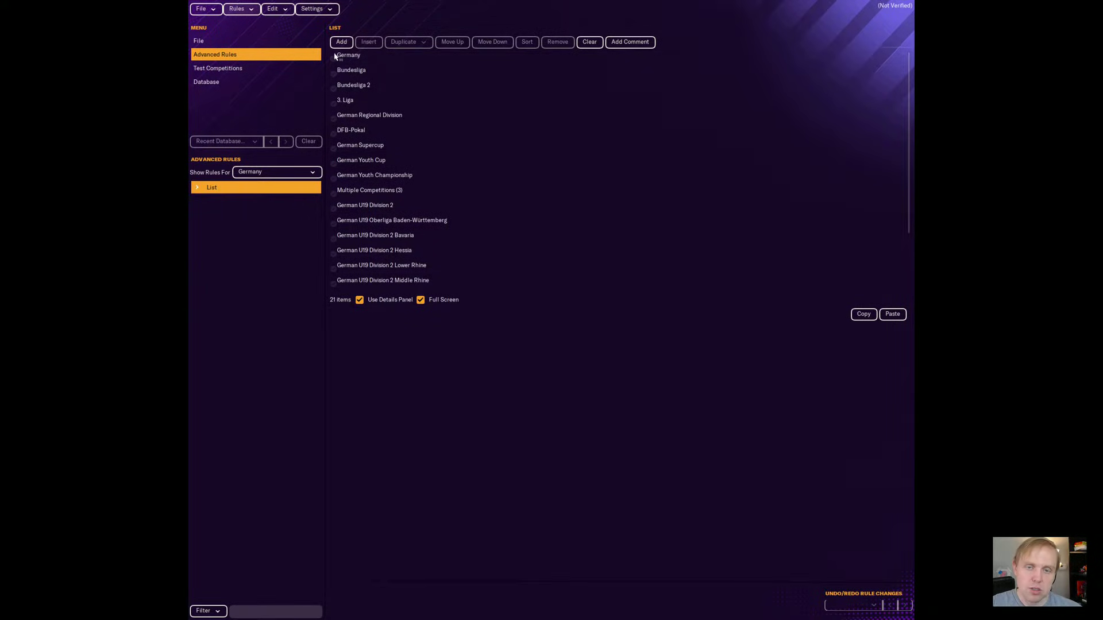
- Show the advanced rules for the Bundesliga and check the Fixture Rules Index in its match rules
{"action": "left_click", "coordinate": [356, 72]}
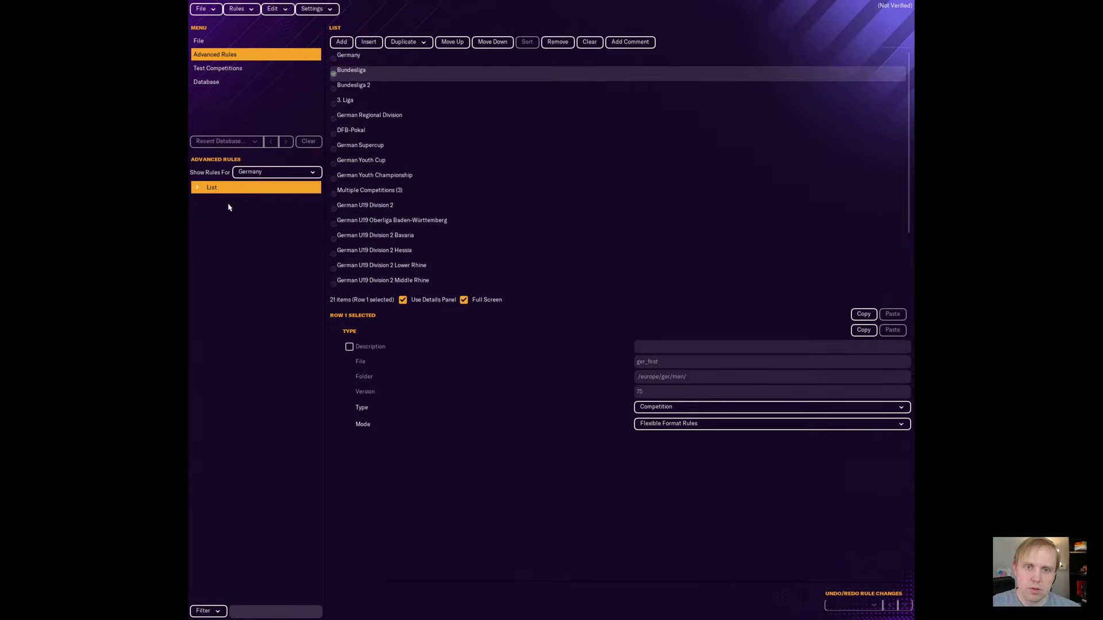
{"action": "left_click", "coordinate": [276, 172]}
{"action": "left_click", "coordinate": [267, 200]}
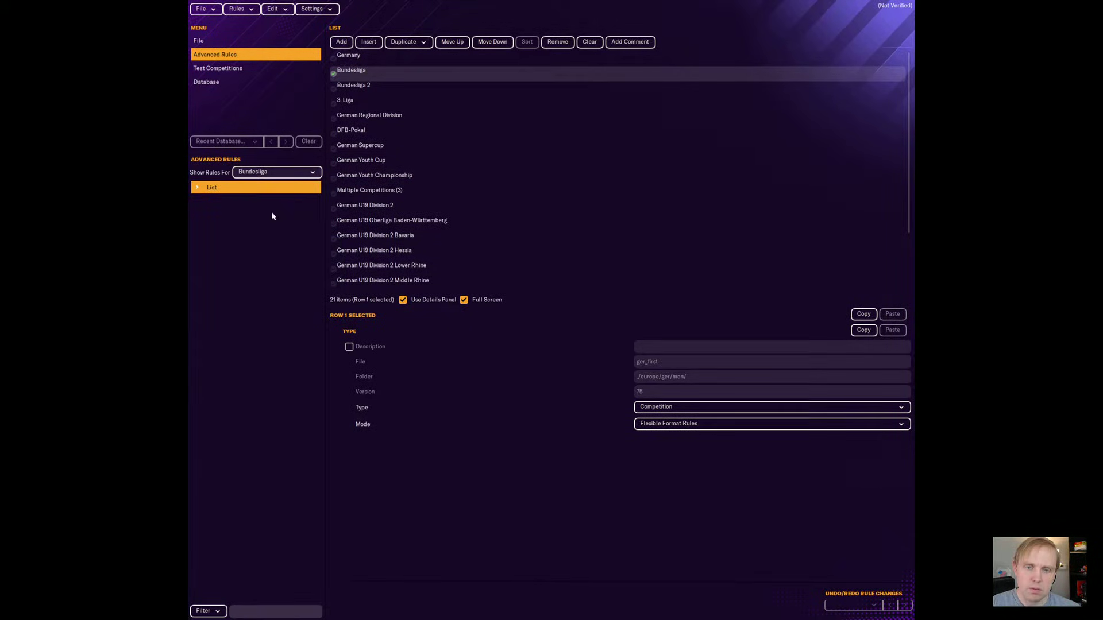
{"action": "left_click", "coordinate": [197, 188]}
{"action": "left_click", "coordinate": [202, 203]}
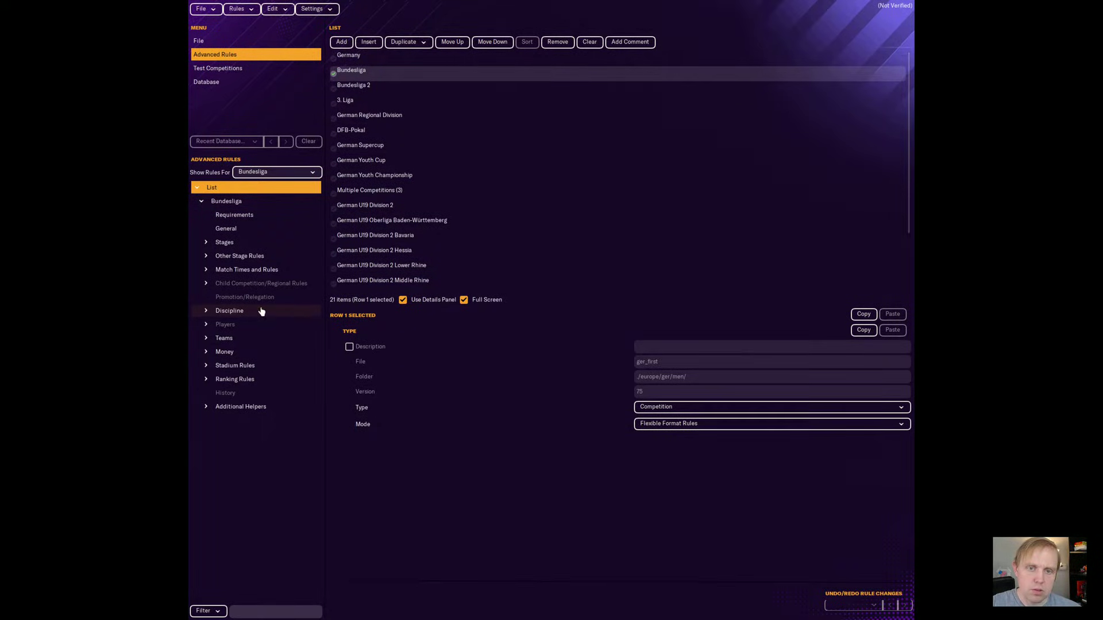
{"action": "left_click", "coordinate": [206, 270]}
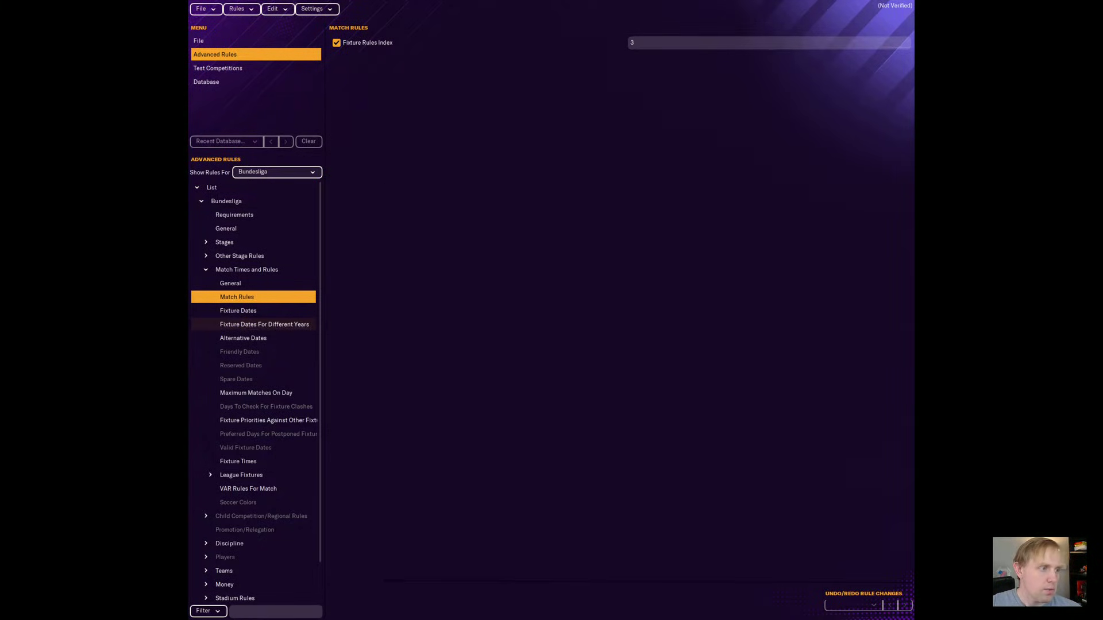
{"action": "left_click", "coordinate": [655, 44]}
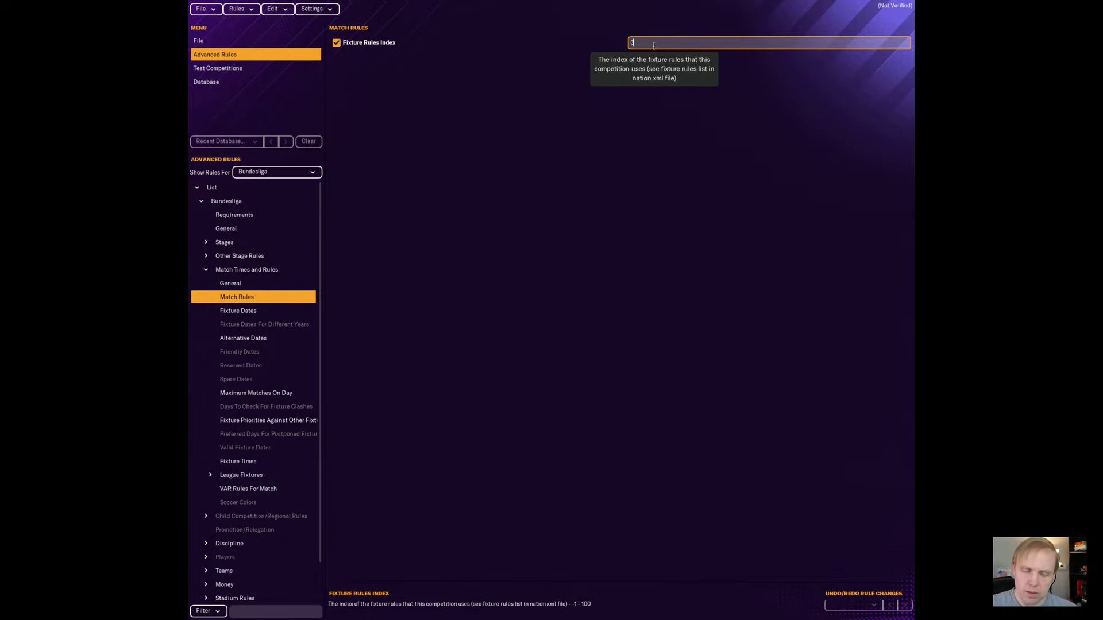
- Show the advanced rules for Germany and look through its match rule sets from Rules 0 CUP to Rules 3 FIRST
{"action": "left_click", "coordinate": [266, 173]}
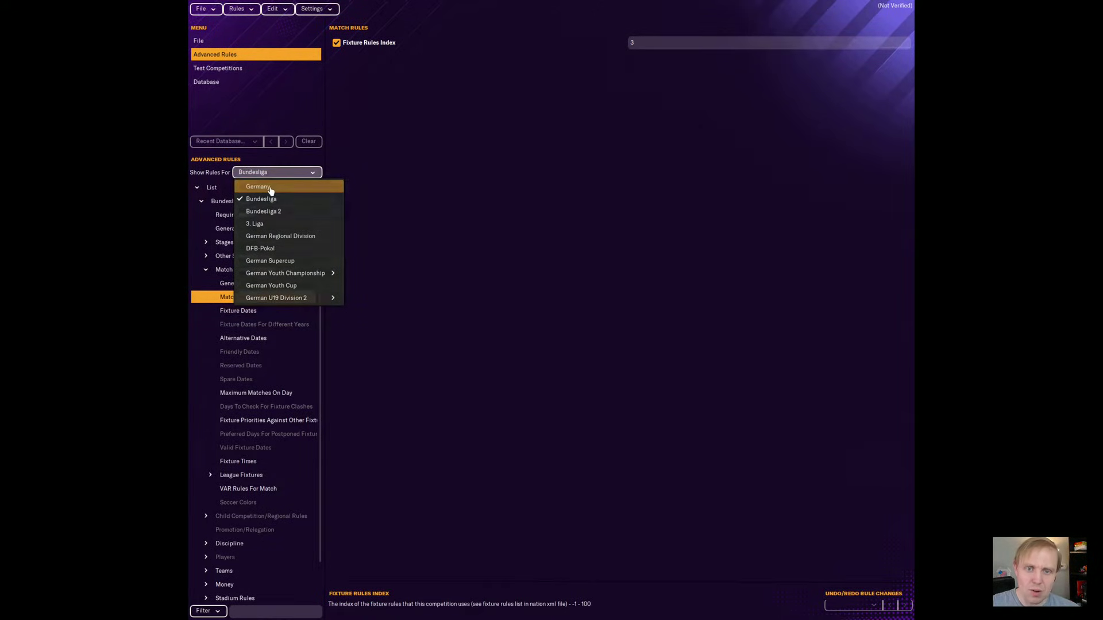
{"action": "left_click", "coordinate": [268, 189]}
{"action": "left_click", "coordinate": [201, 202]}
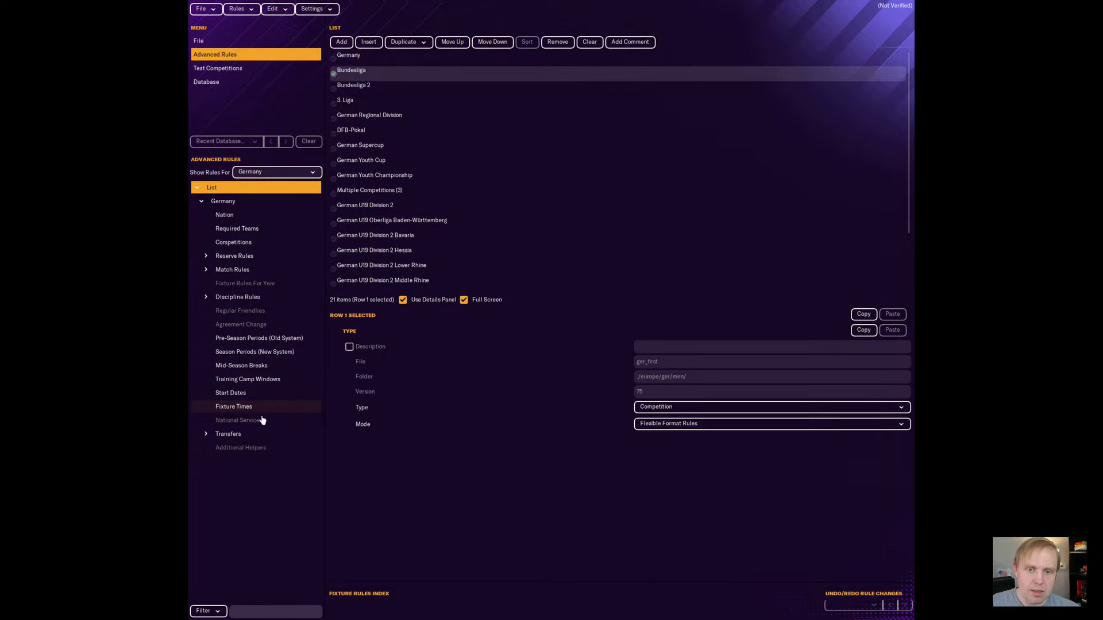
{"action": "left_click", "coordinate": [206, 270]}
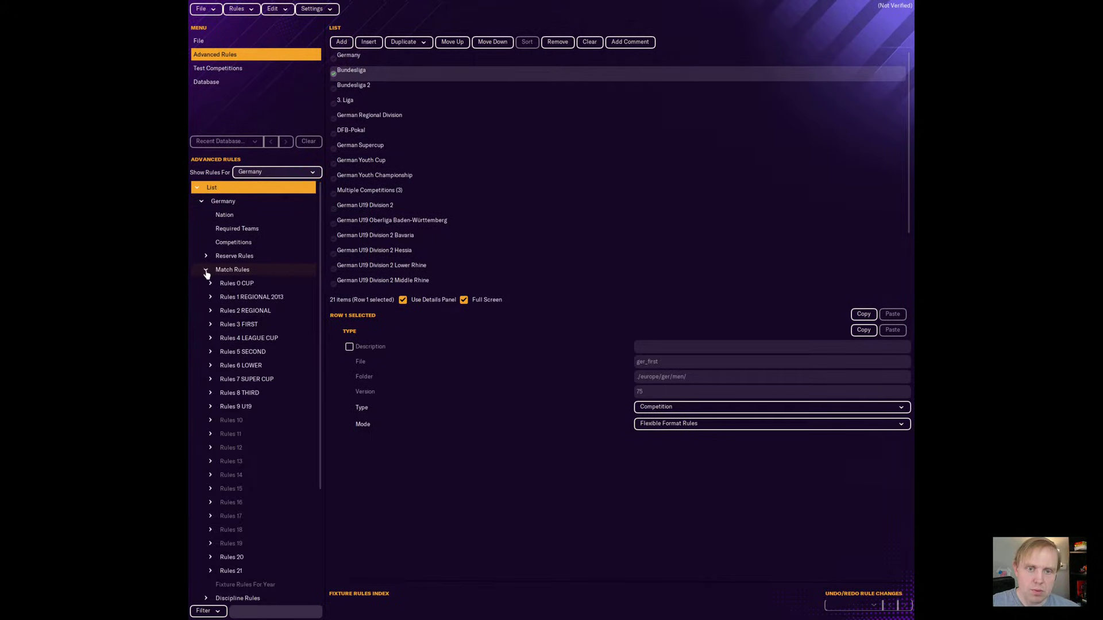
{"action": "left_click", "coordinate": [242, 287]}
{"action": "left_click", "coordinate": [249, 298]}
{"action": "left_click", "coordinate": [253, 311]}
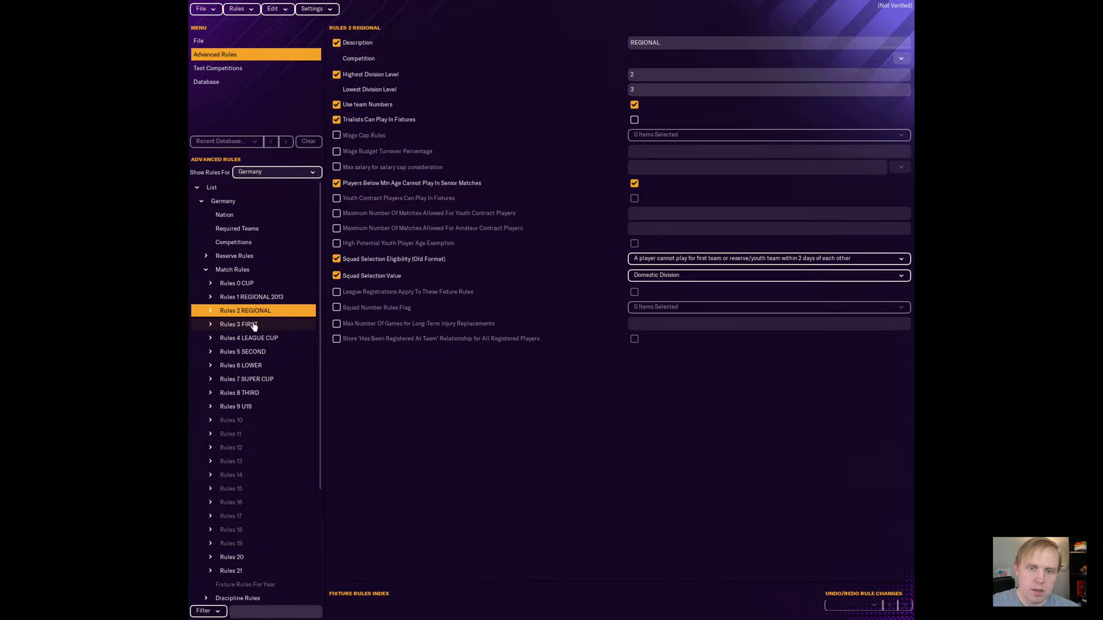
{"action": "left_click", "coordinate": [254, 326]}
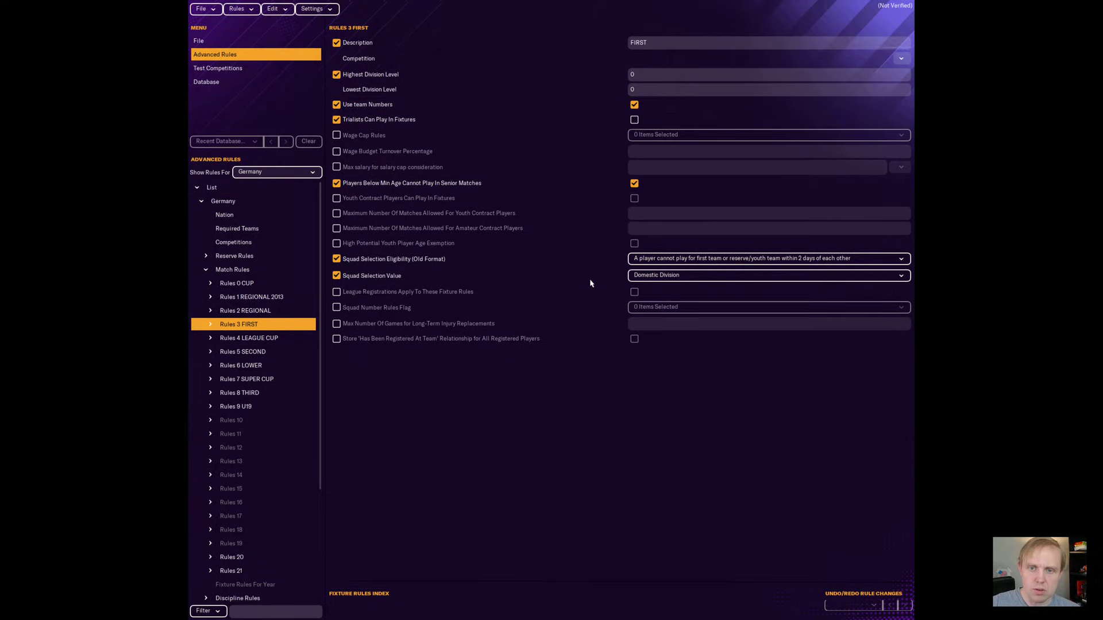
- Review the squad registration periods and squad selection rules of Rules 3 FIRST
{"action": "left_click", "coordinate": [209, 325]}
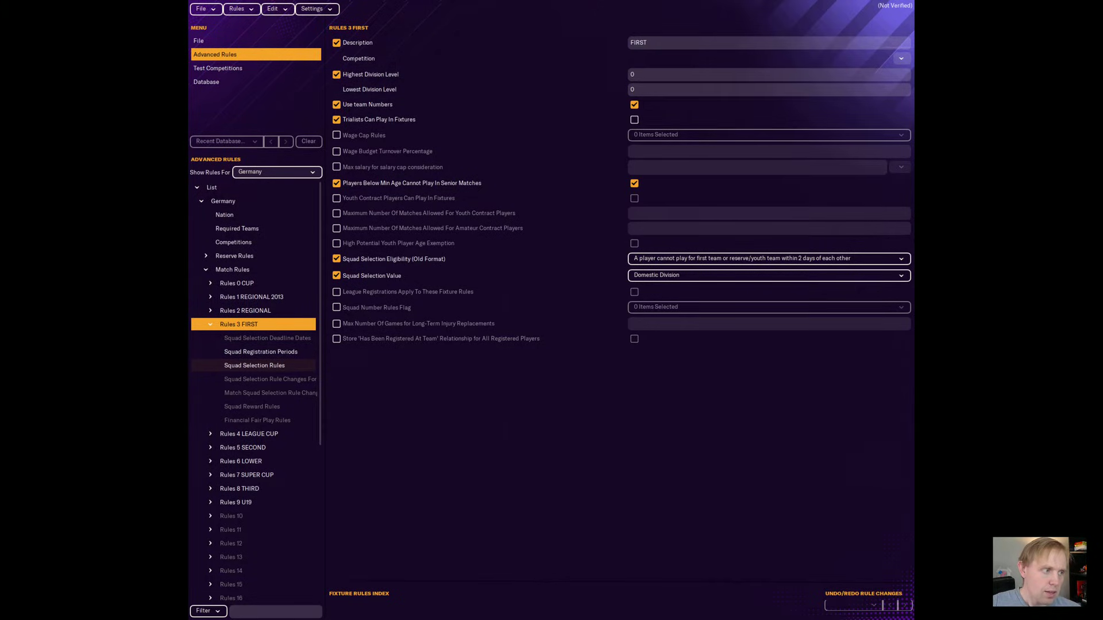
{"action": "left_click", "coordinate": [296, 353]}
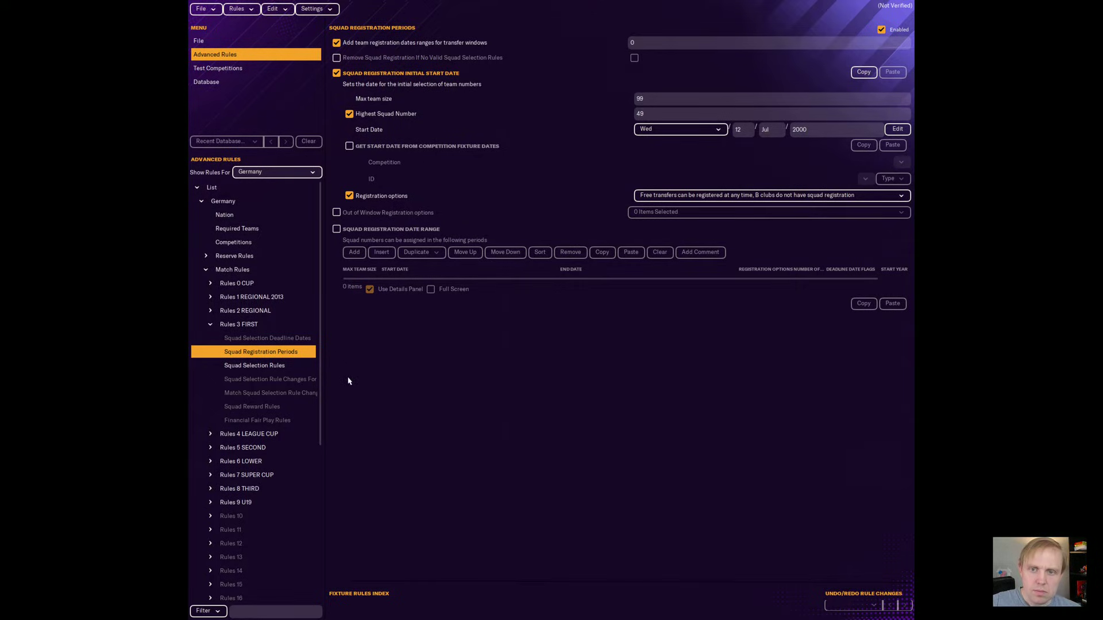
{"action": "left_click", "coordinate": [276, 368]}
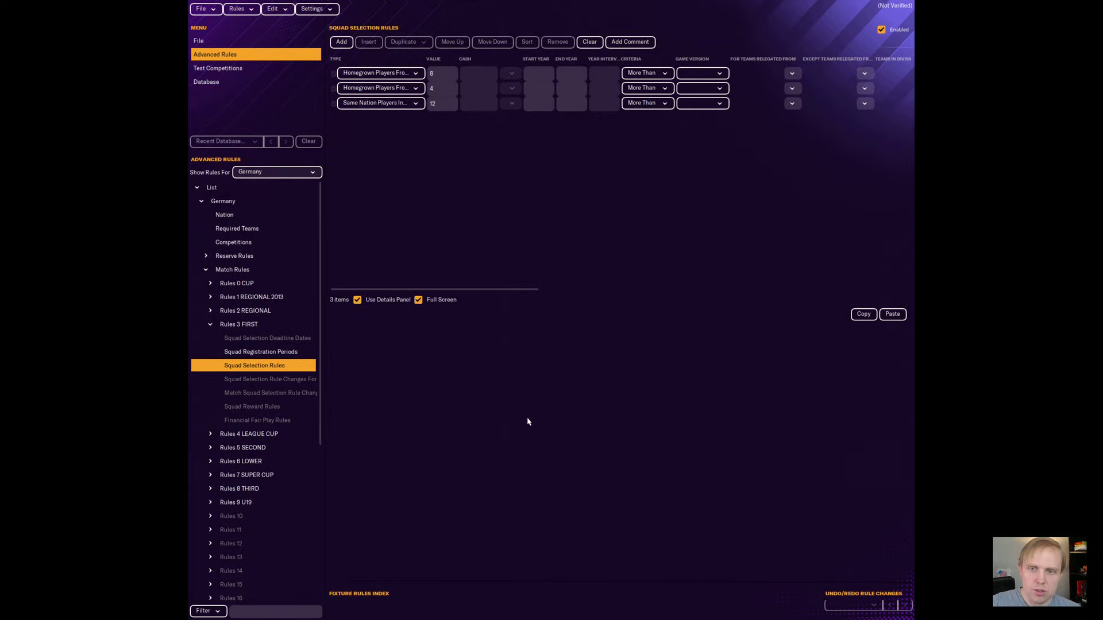
- Examine the rule types available for the first squad selection rule, from match squad to overall squad rules
{"action": "left_click", "coordinate": [403, 73]}
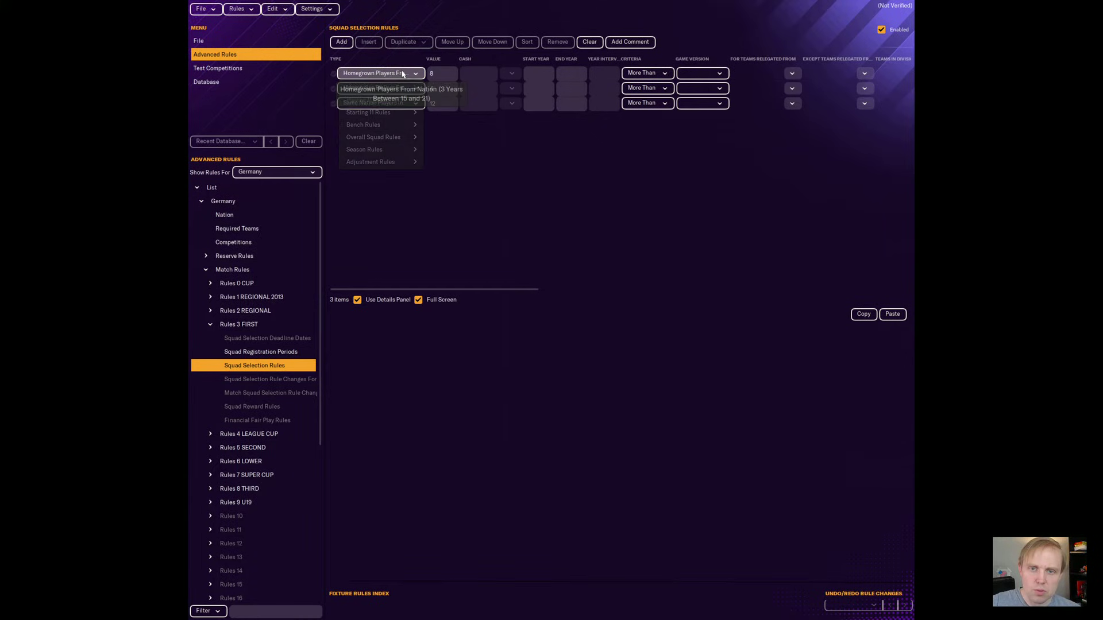
{"action": "mouse_move", "coordinate": [398, 92]}
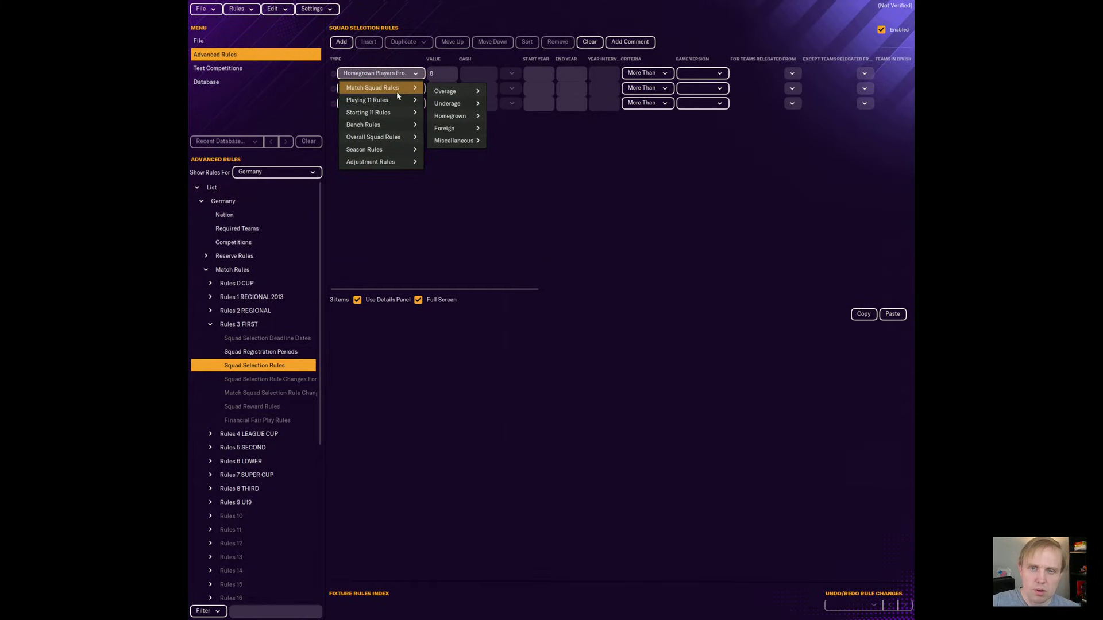
{"action": "mouse_move", "coordinate": [469, 93]}
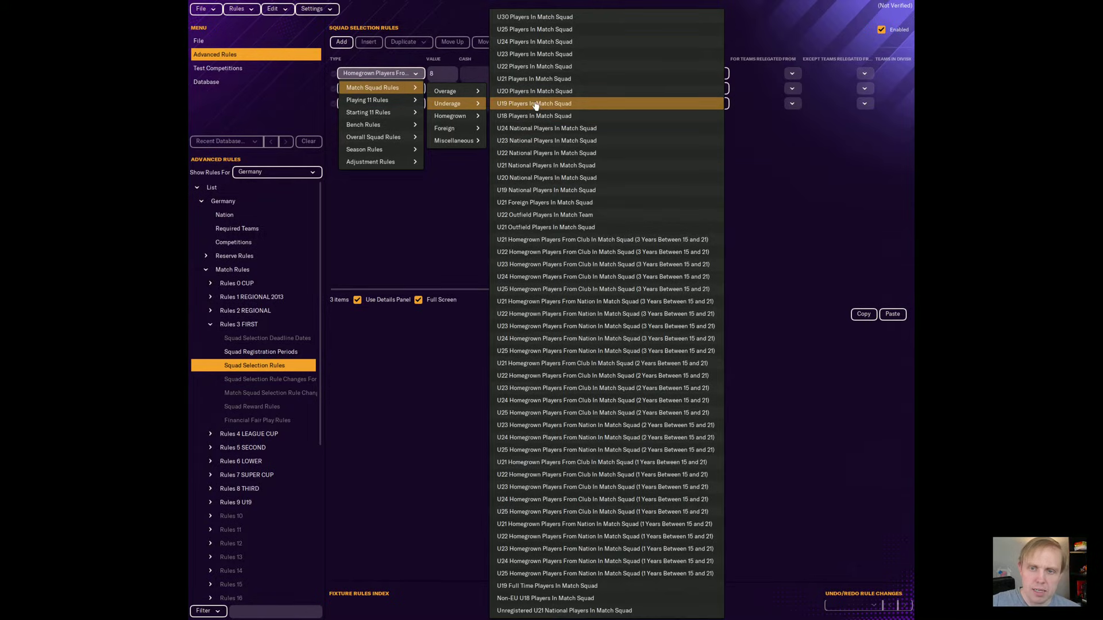
{"action": "mouse_move", "coordinate": [405, 113]}
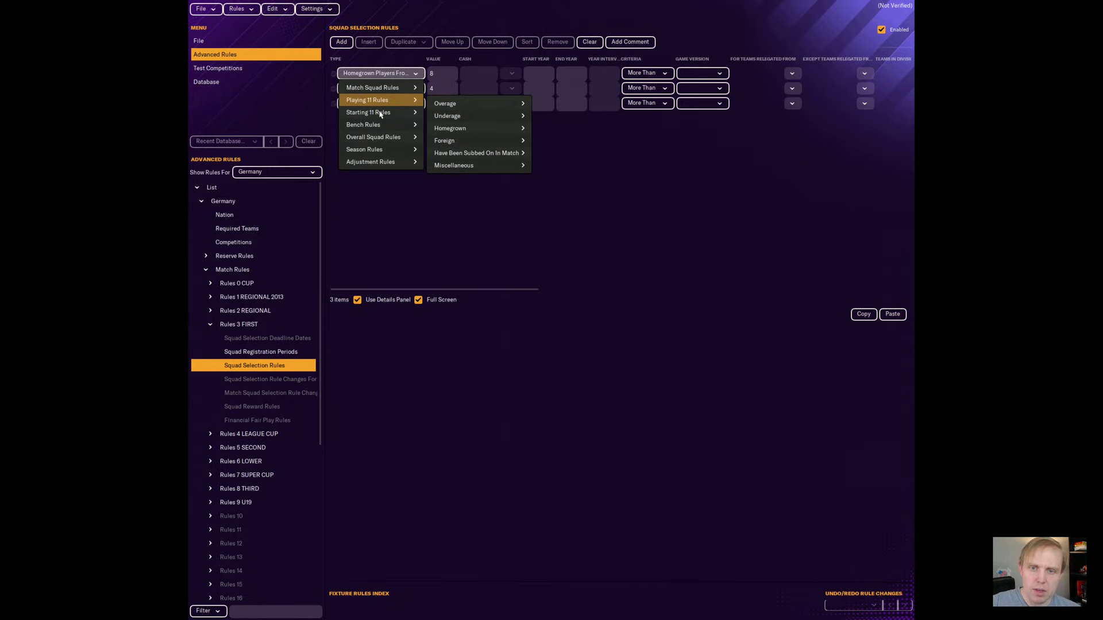
{"action": "mouse_move", "coordinate": [406, 137]}
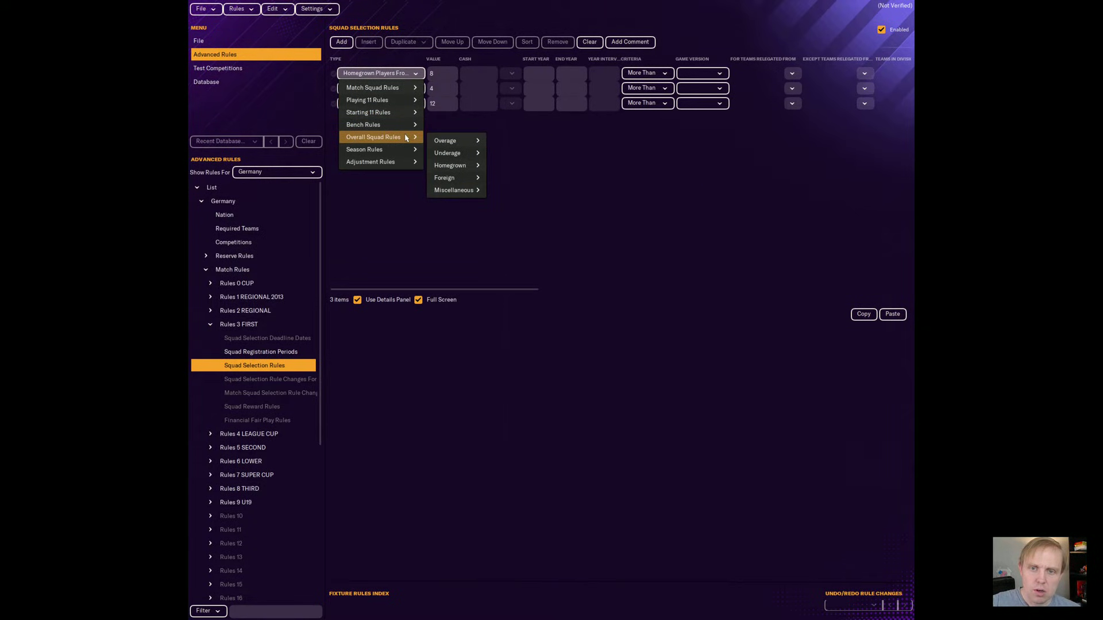
{"action": "mouse_move", "coordinate": [442, 142]}
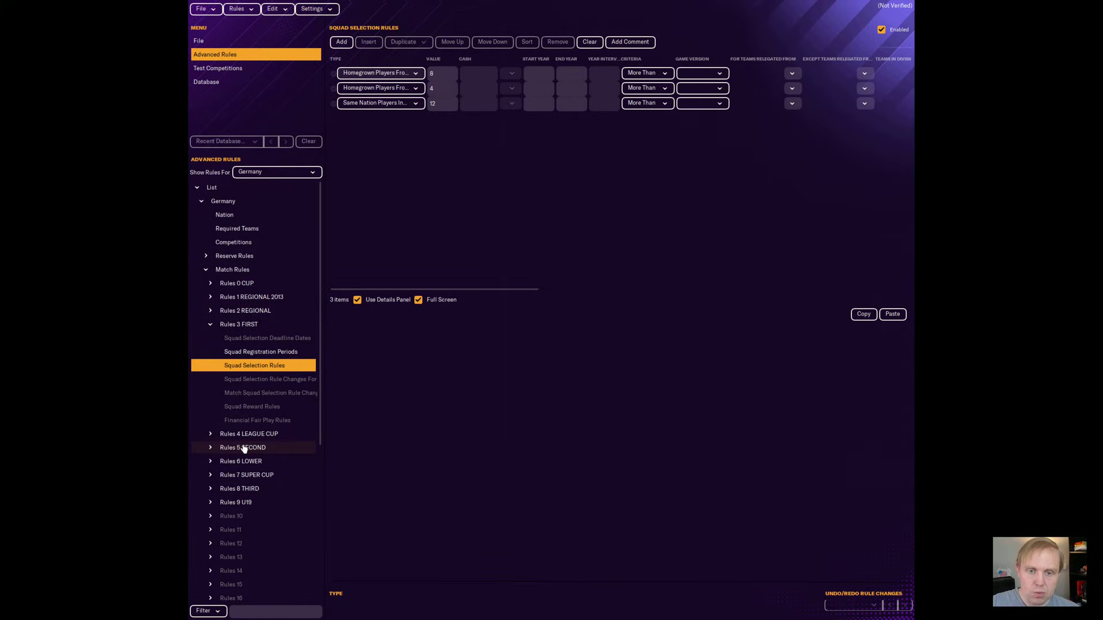
- Compare the German match rule sets Rules 5 SECOND, Rules 3 FIRST, Rules 2 REGIONAL and Rules 1 REGIONAL 2013
{"action": "left_click", "coordinate": [210, 448]}
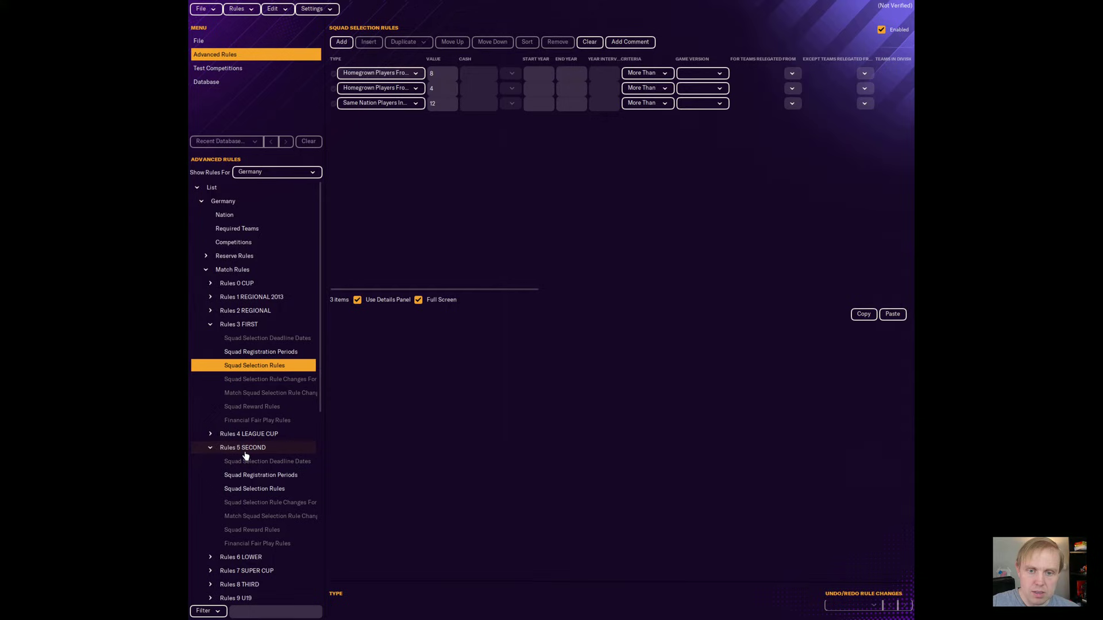
{"action": "left_click", "coordinate": [209, 448]}
{"action": "left_click", "coordinate": [256, 324]}
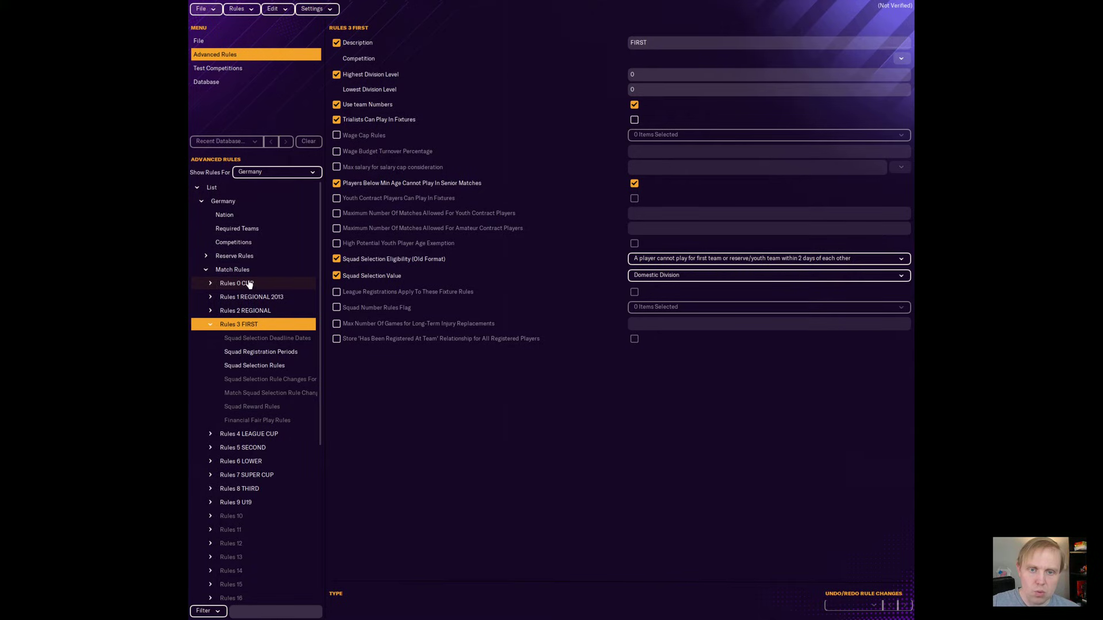
{"action": "left_click", "coordinate": [251, 313]}
{"action": "left_click", "coordinate": [258, 325]}
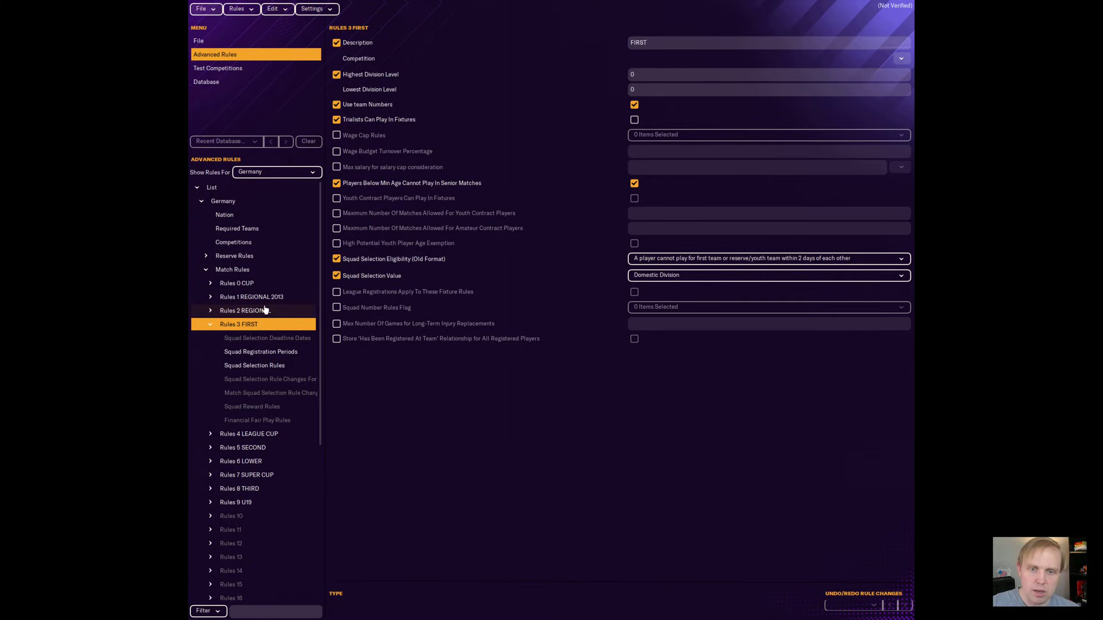
{"action": "left_click", "coordinate": [265, 300]}
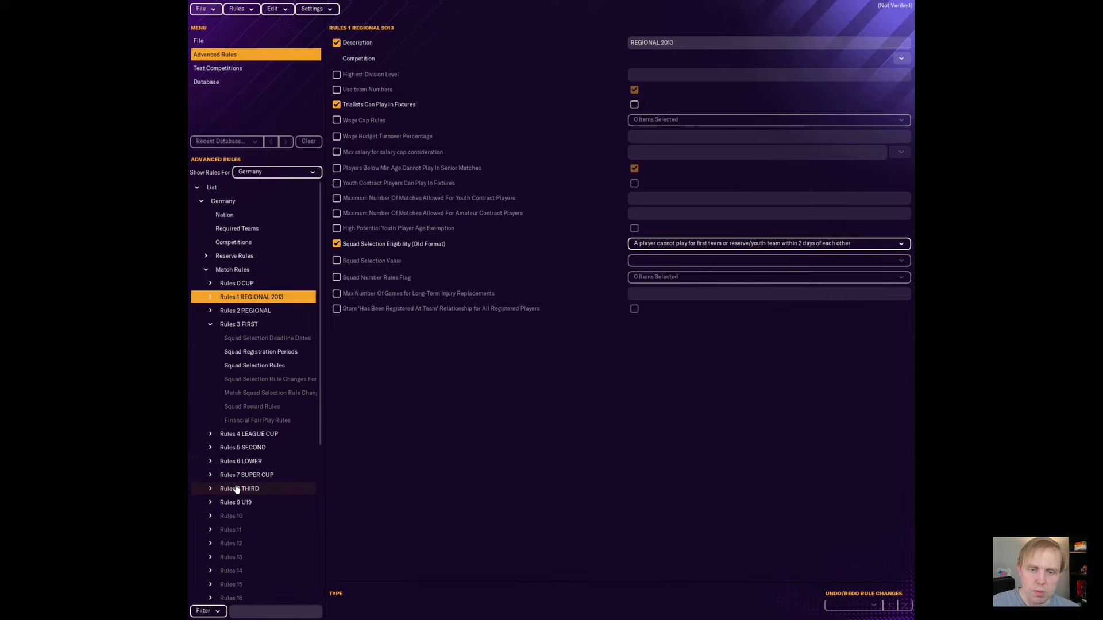
- Inspect the squad selection rules of Rules 9 U19, including the full details and conditions of the Same Nation Players In Match Squad rule
{"action": "left_click", "coordinate": [248, 503]}
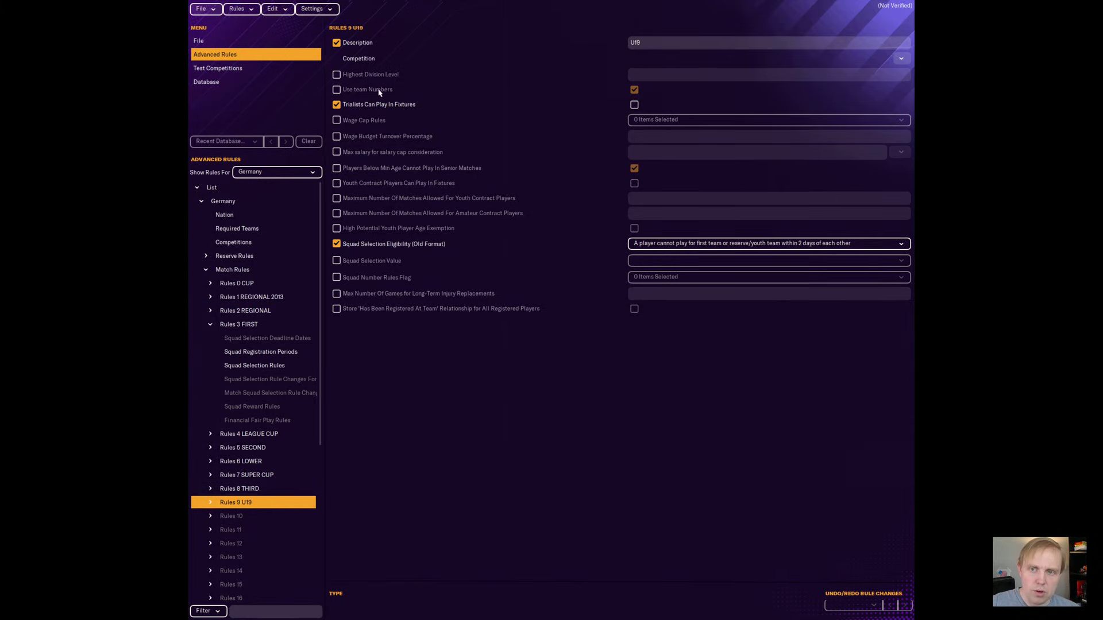
{"action": "left_click", "coordinate": [210, 502]}
{"action": "left_click", "coordinate": [241, 545]}
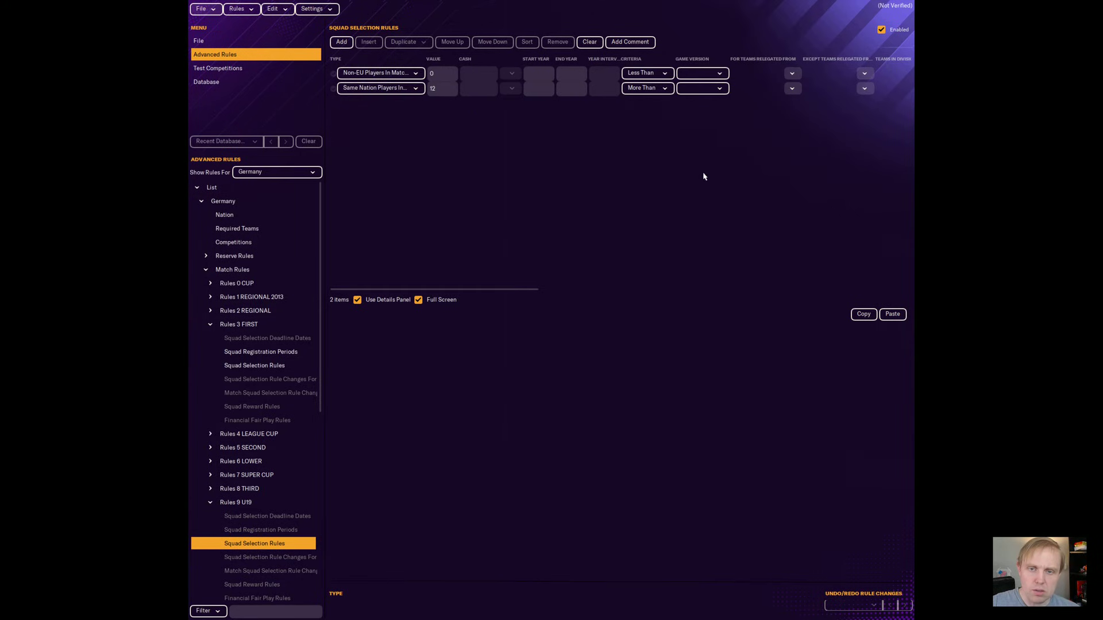
{"action": "left_click", "coordinate": [397, 88]}
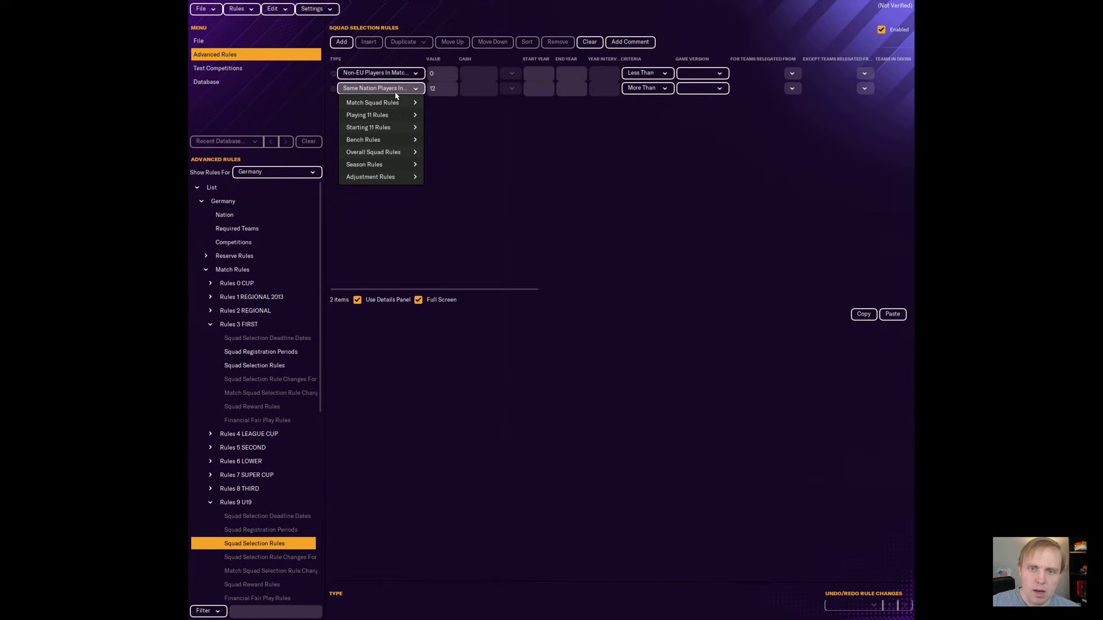
{"action": "left_click", "coordinate": [387, 88]}
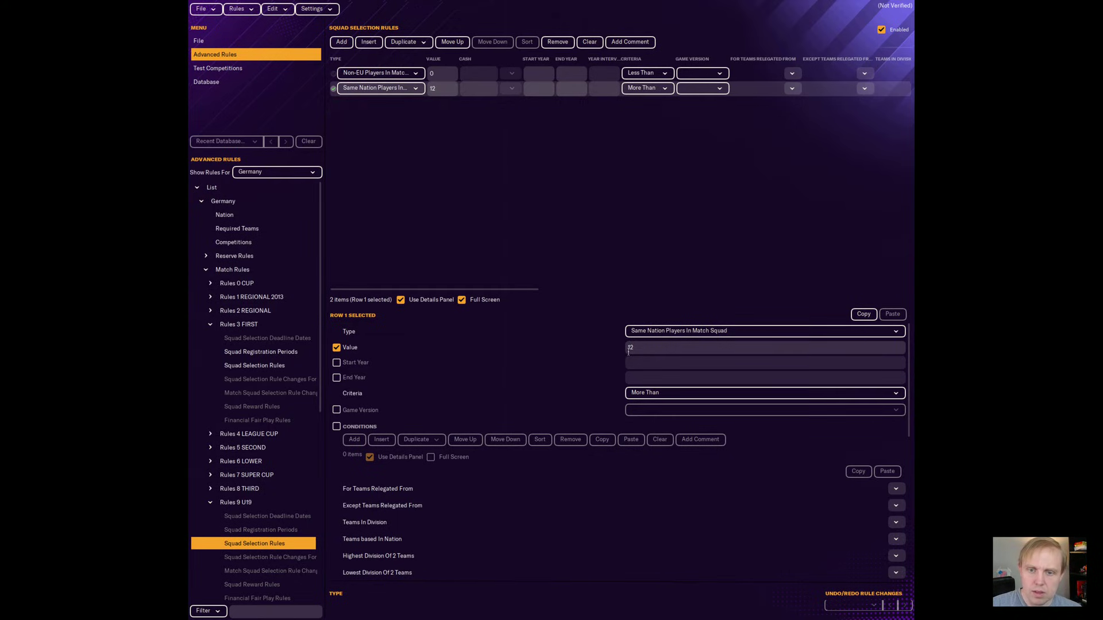
{"action": "scroll", "coordinate": [563, 416], "scroll_direction": "down", "scroll_amount": 3}
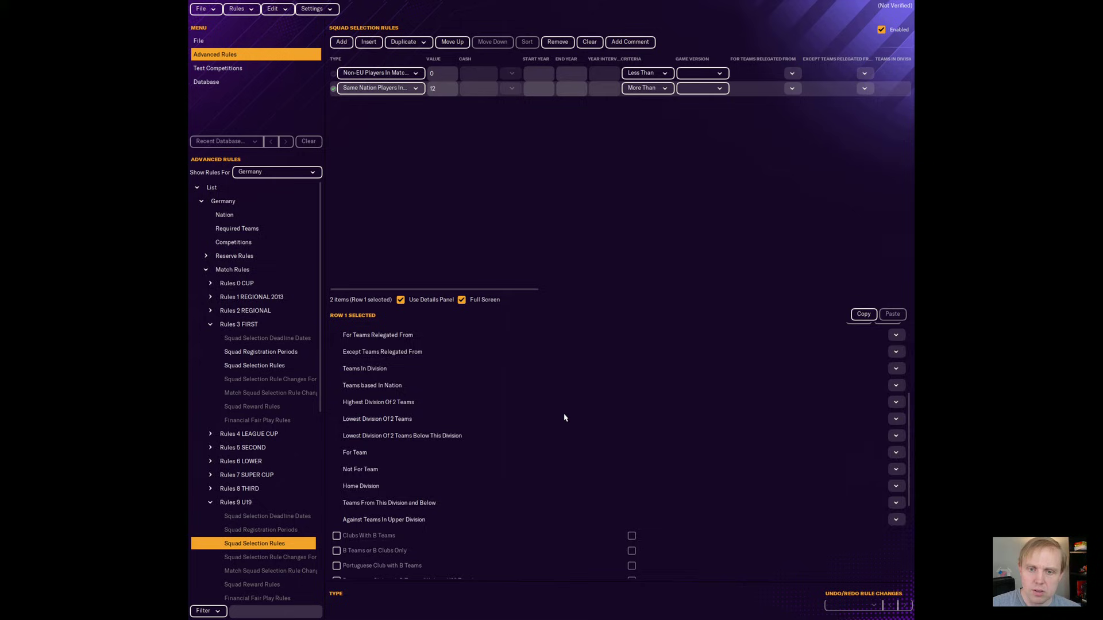
{"action": "scroll", "coordinate": [564, 417], "scroll_direction": "down", "scroll_amount": 3}
{"action": "scroll", "coordinate": [584, 419], "scroll_direction": "up", "scroll_amount": 6}
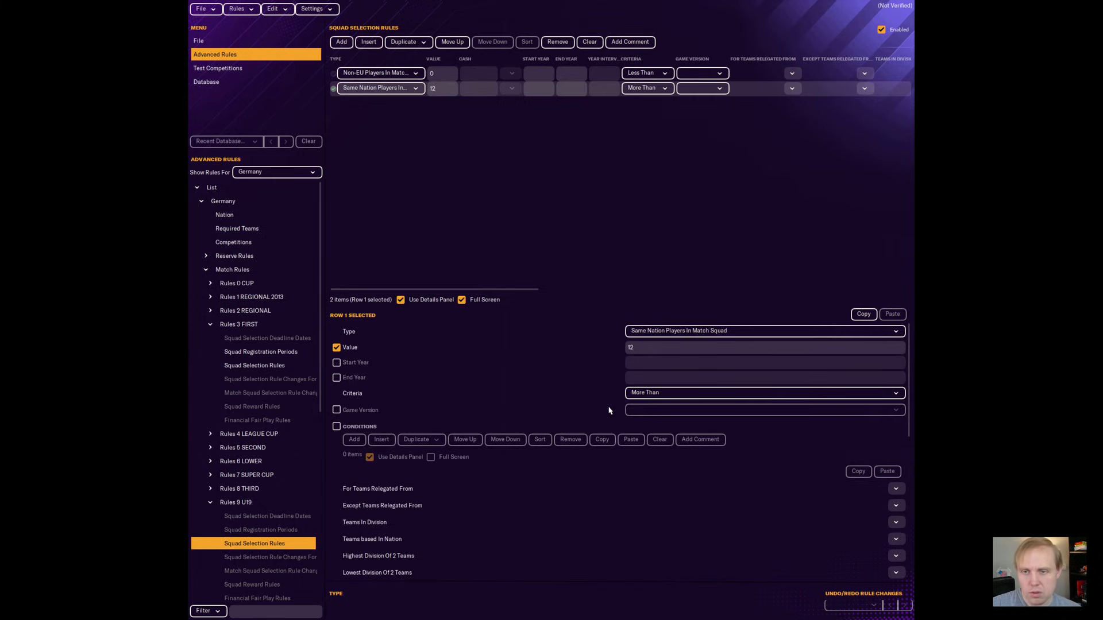